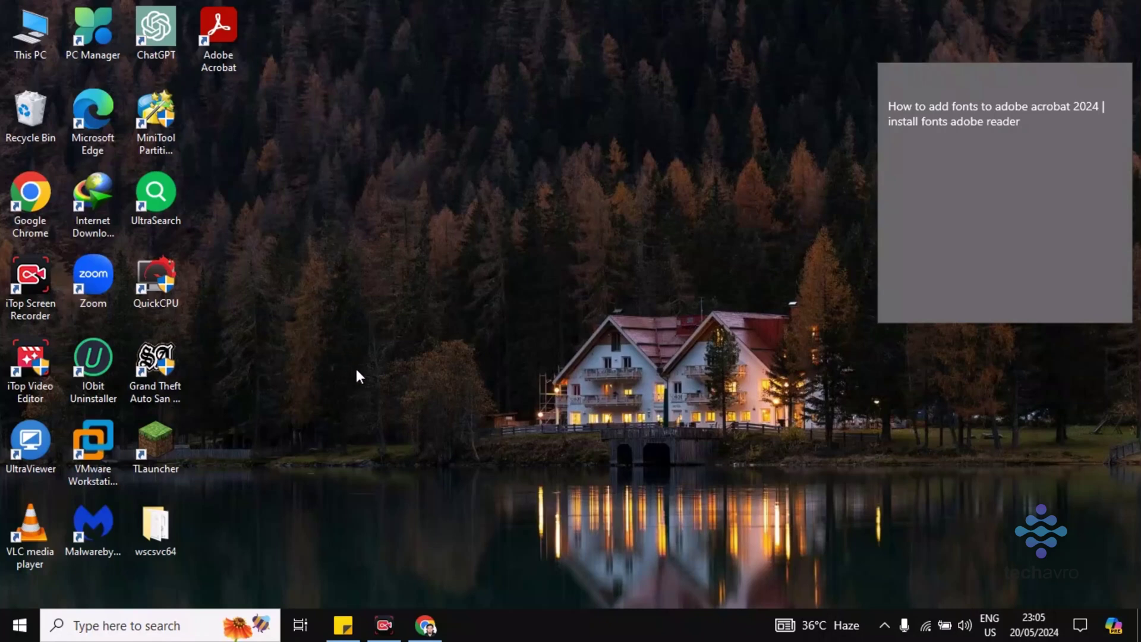
# Search Google in Chrome for 'sundeep font' to find DaFont's Sun Deep Font page.
pyautogui.click(425, 627)
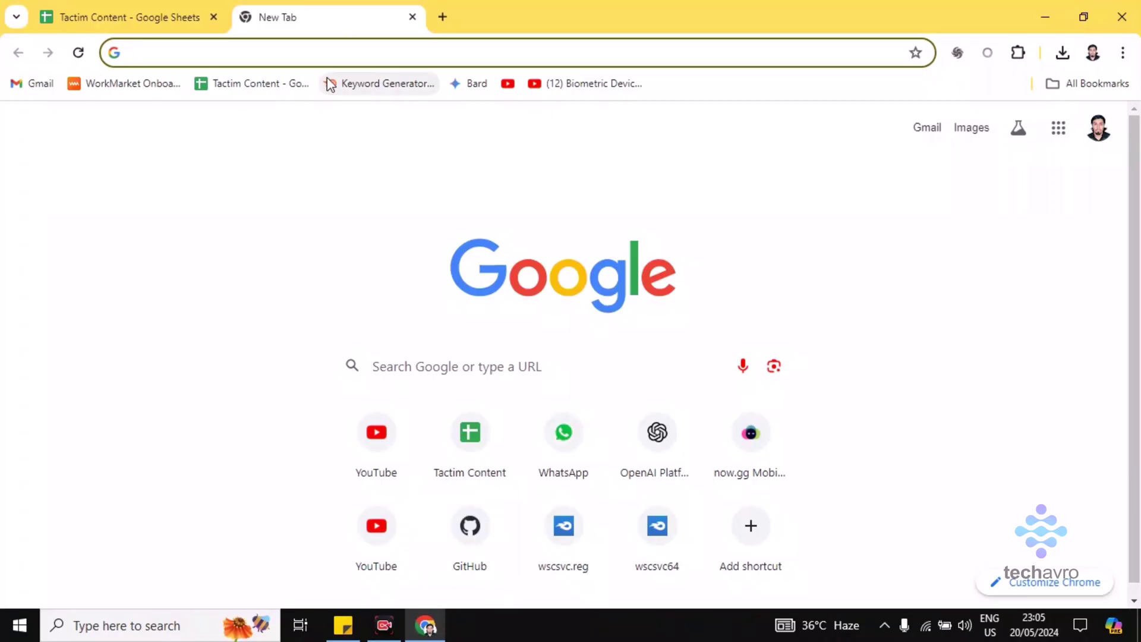
pyautogui.click(336, 53)
pyautogui.write('SUN')
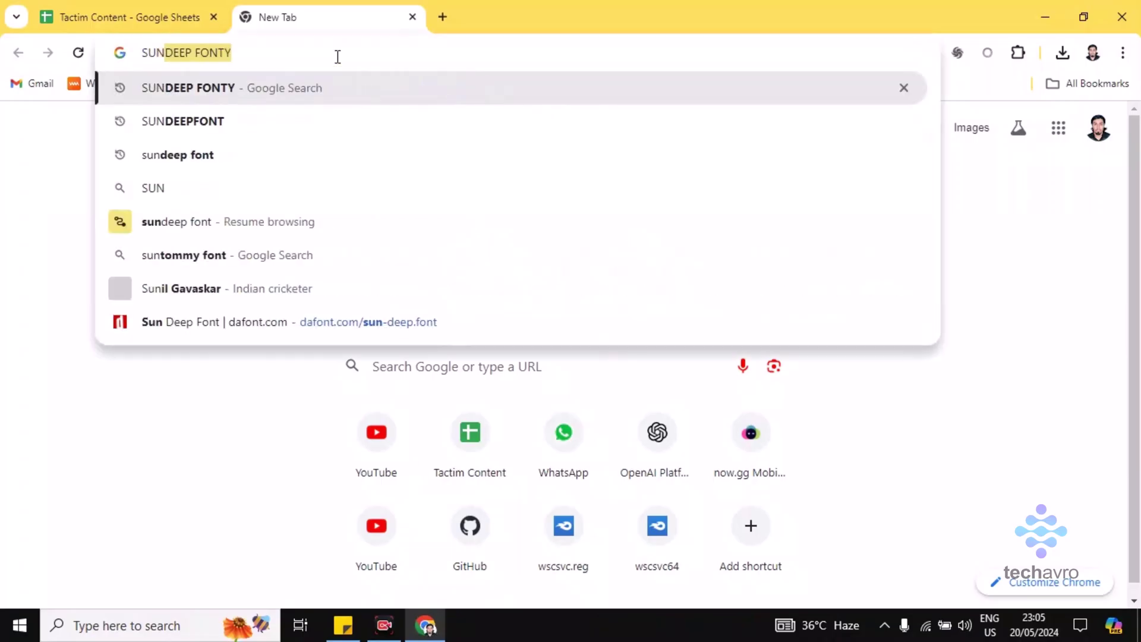
pyautogui.press('BackSpace')
pyautogui.press('BackSpace')
pyautogui.press('BackSpace')
pyautogui.press('BackSpace')
pyautogui.write('sun')
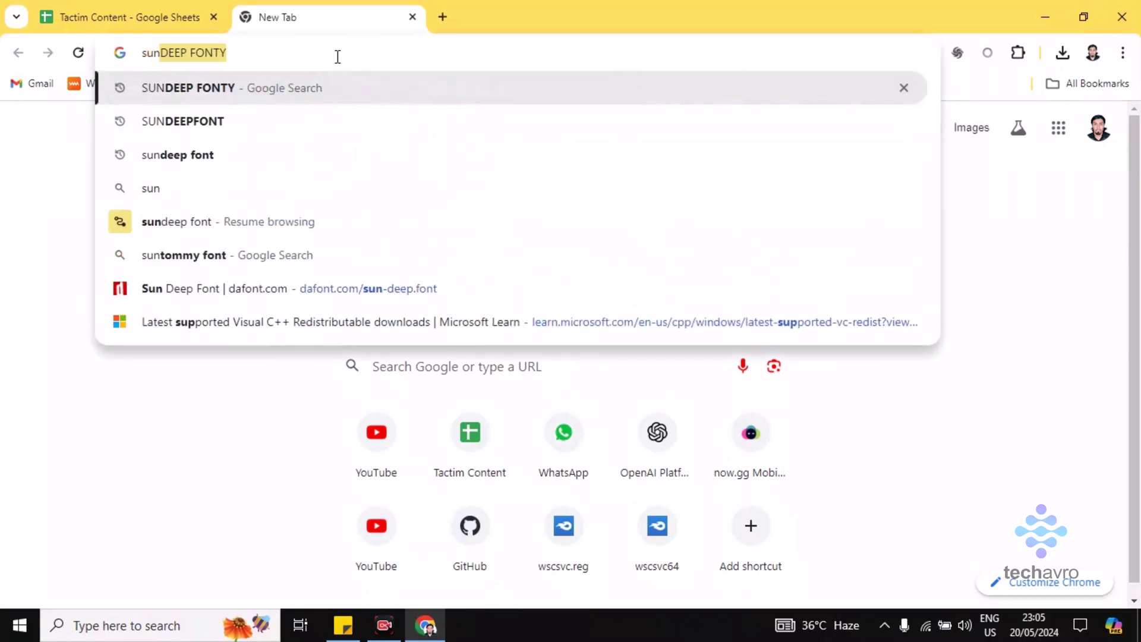
pyautogui.write('deep fo')
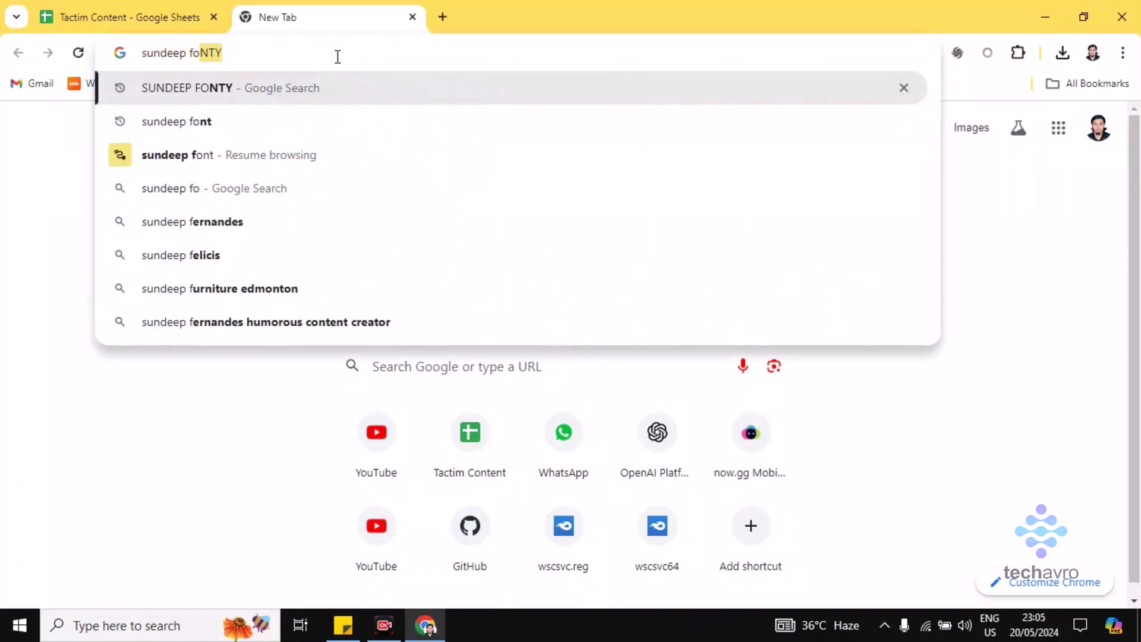
pyautogui.write('nt')
pyautogui.press('BackSpace')
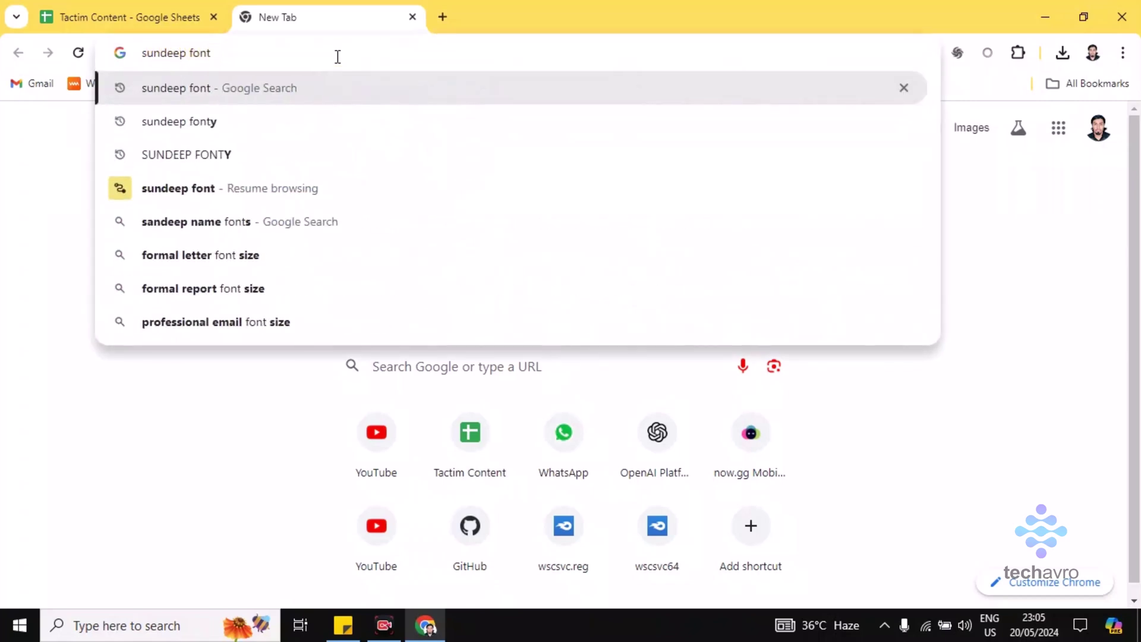
pyautogui.press('Return')
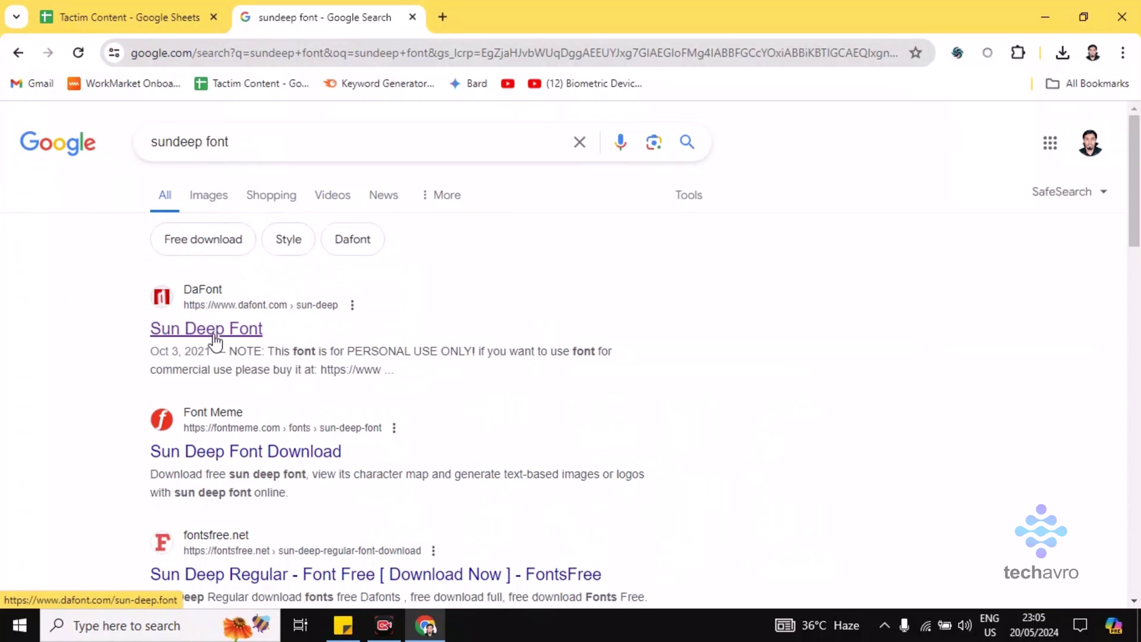
# Download sun_deep.zip from DaFont's Sun Deep page and confirm it in recent downloads.
pyautogui.click(214, 338)
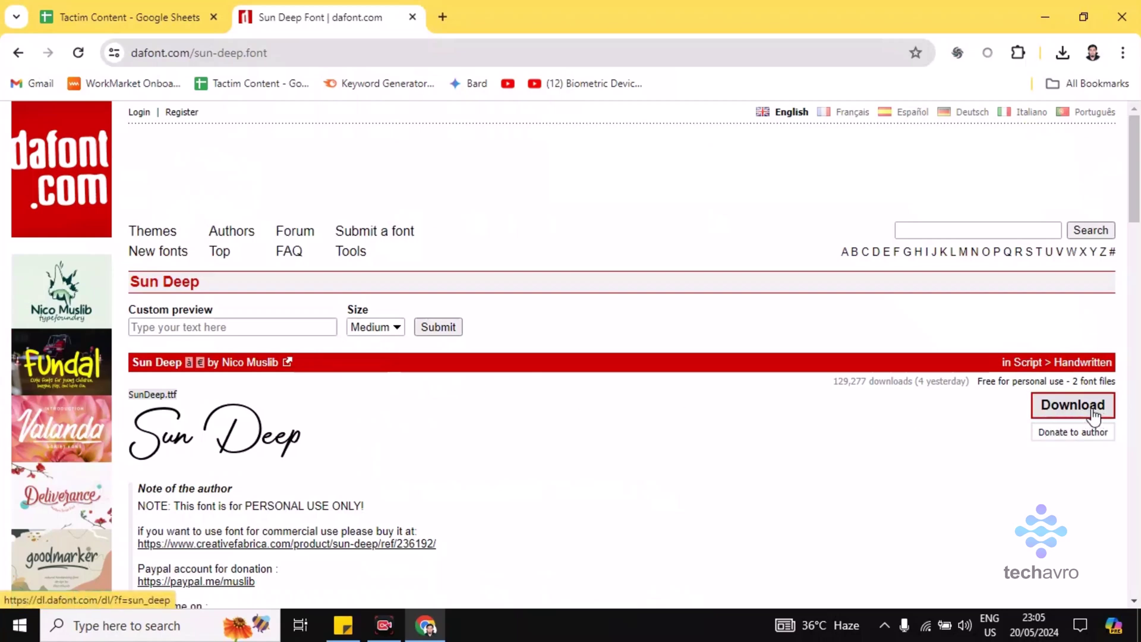
pyautogui.click(1073, 410)
pyautogui.click(1063, 53)
pyautogui.moveTo(927, 131)
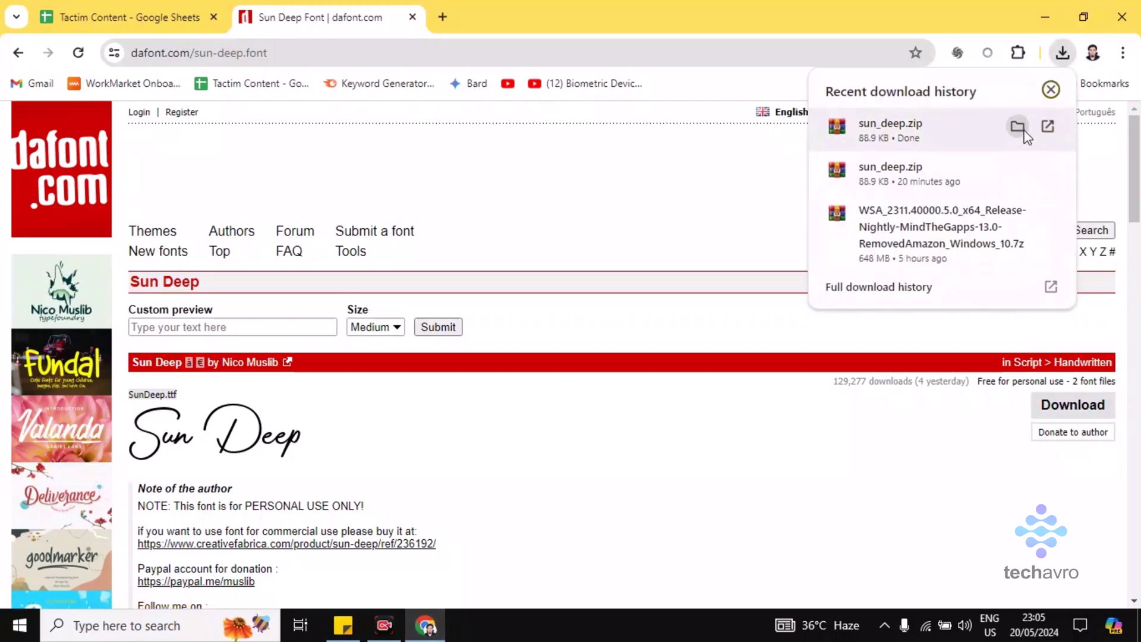
# Move sun_deep.zip from the Games Collection (F:) drive into Pictures.
pyautogui.click(1017, 128)
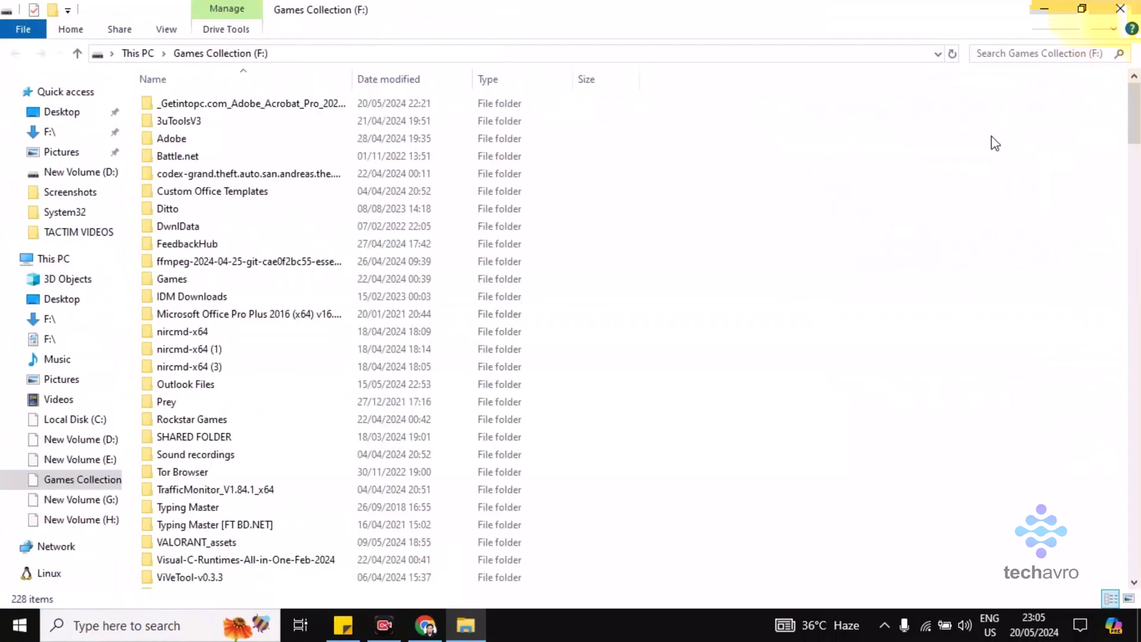
pyautogui.rightClick(185, 585)
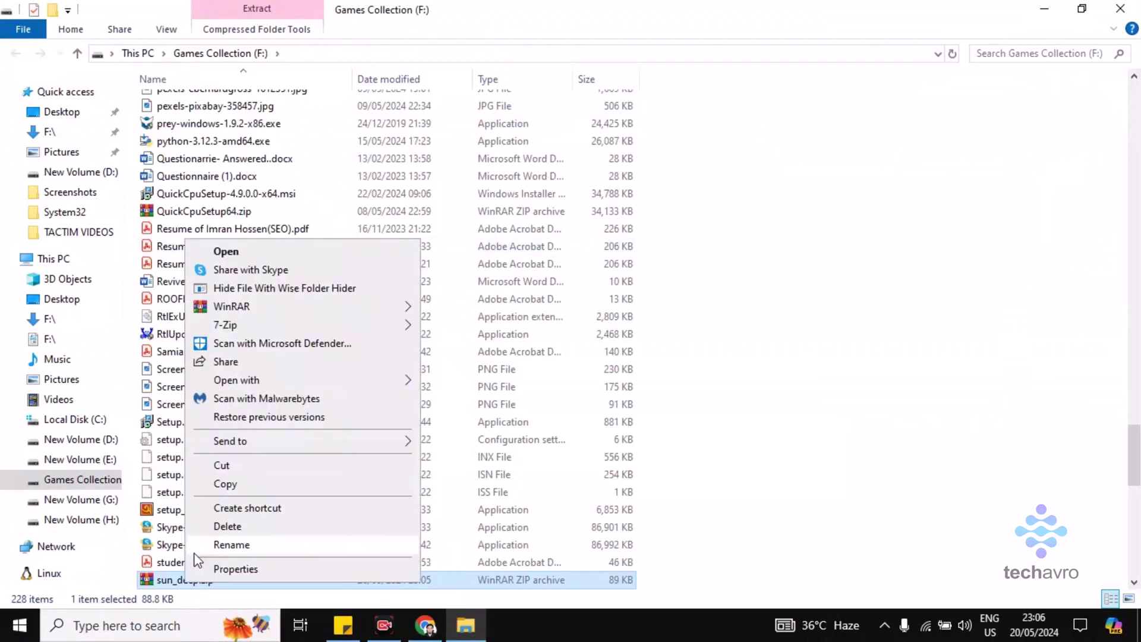
pyautogui.click(207, 471)
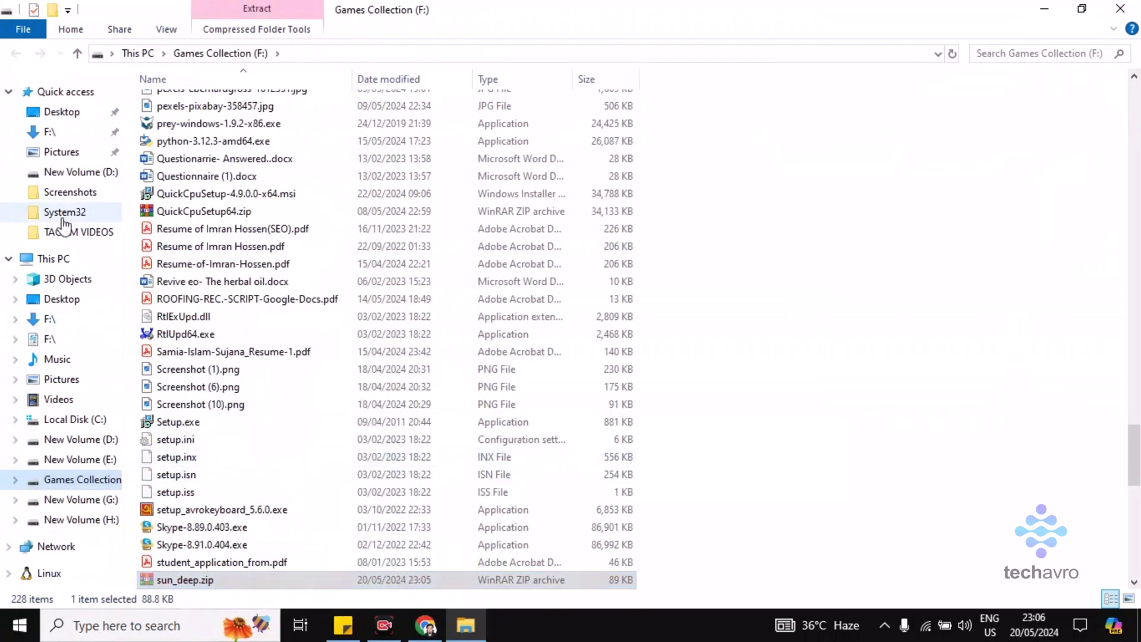
pyautogui.click(62, 153)
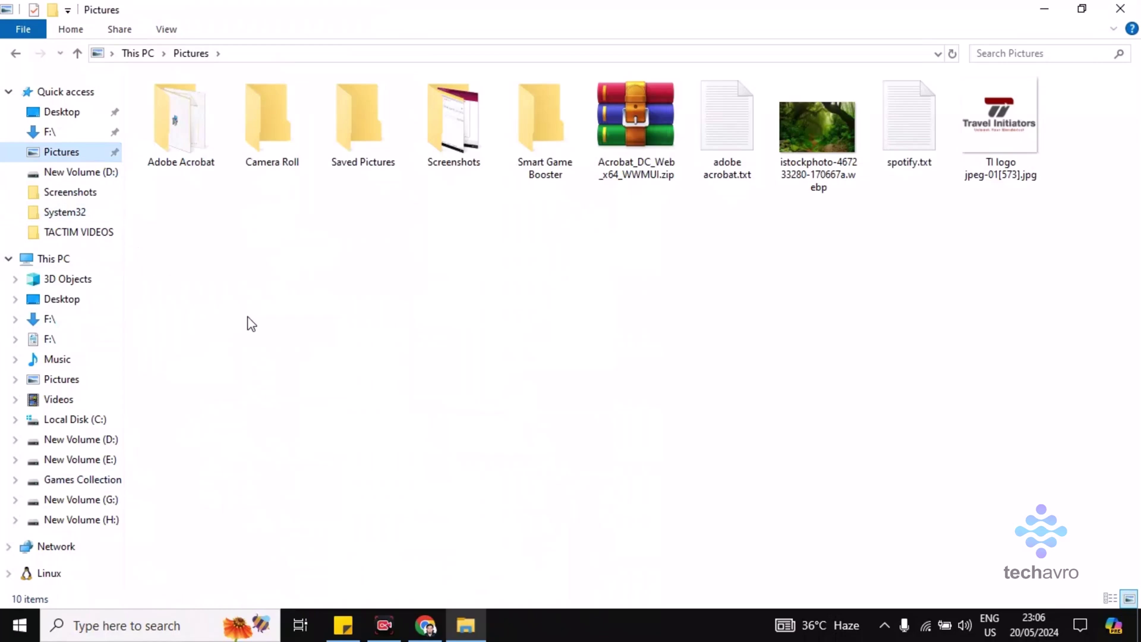
pyautogui.hotkey('ctrl', 'v')
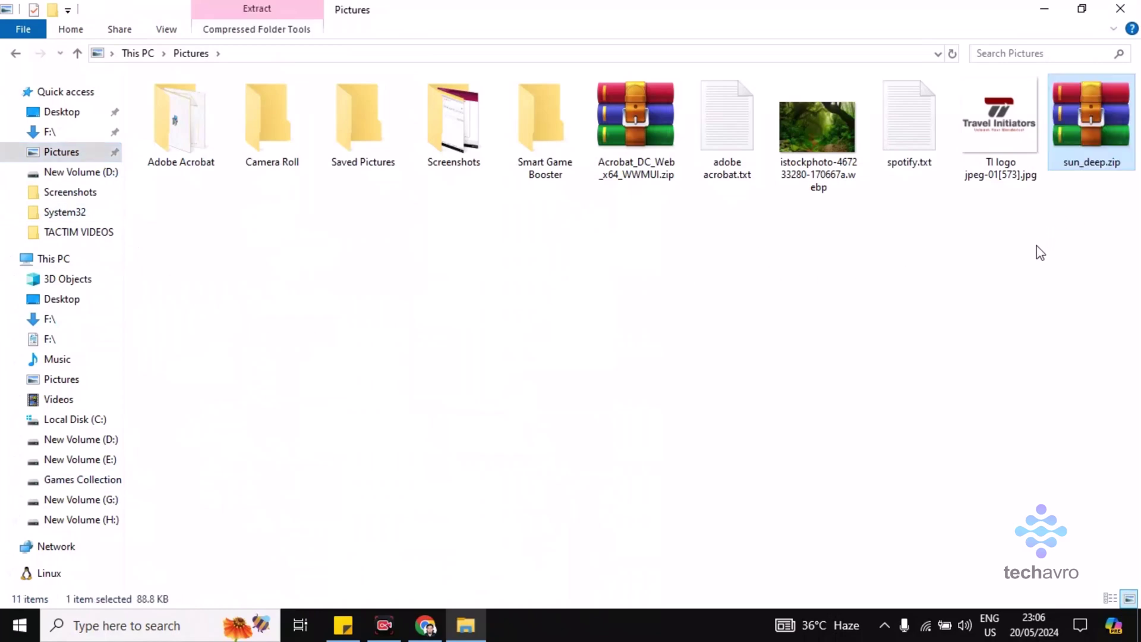
# Extract sun_deep.zip with WinRAR's Extract Here, producing SunDeep.otf and SunDeep.ttf.
pyautogui.rightClick(1075, 136)
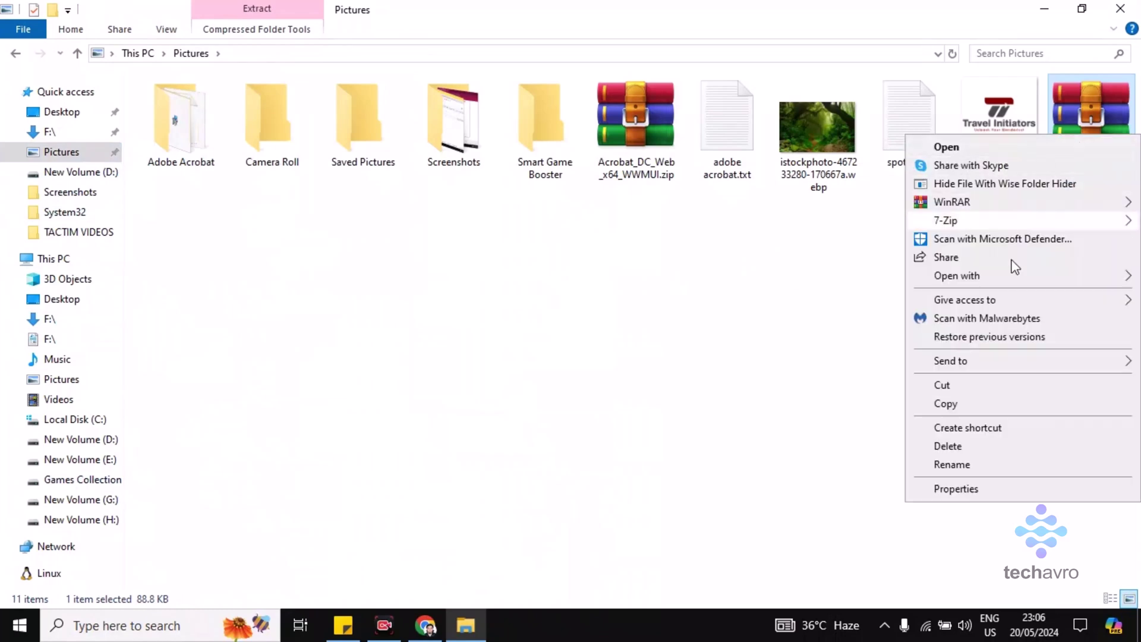
pyautogui.moveTo(951, 203)
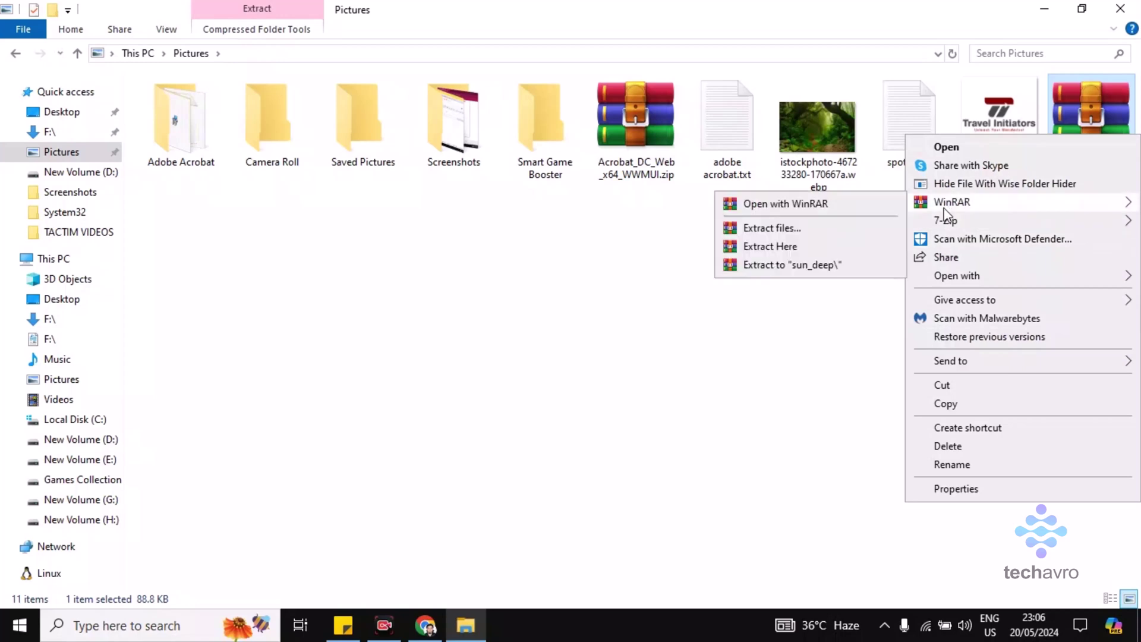
pyautogui.click(770, 247)
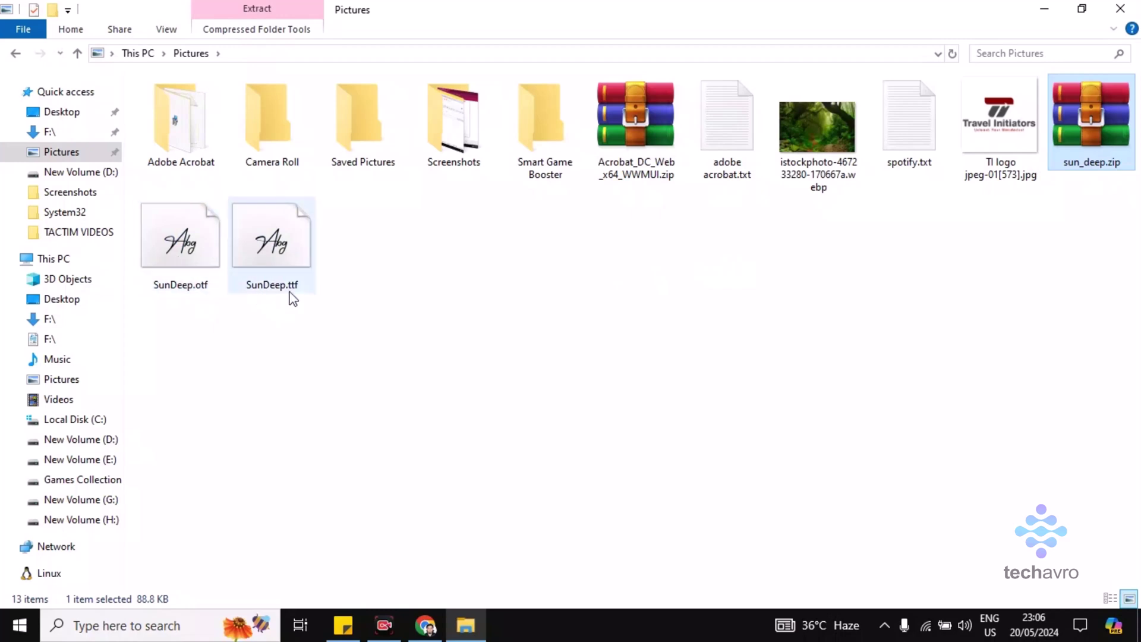
# Install SunDeep.otf as SunDeep-Regular, replace the existing copy, and clear the desktop.
pyautogui.doubleClick(181, 241)
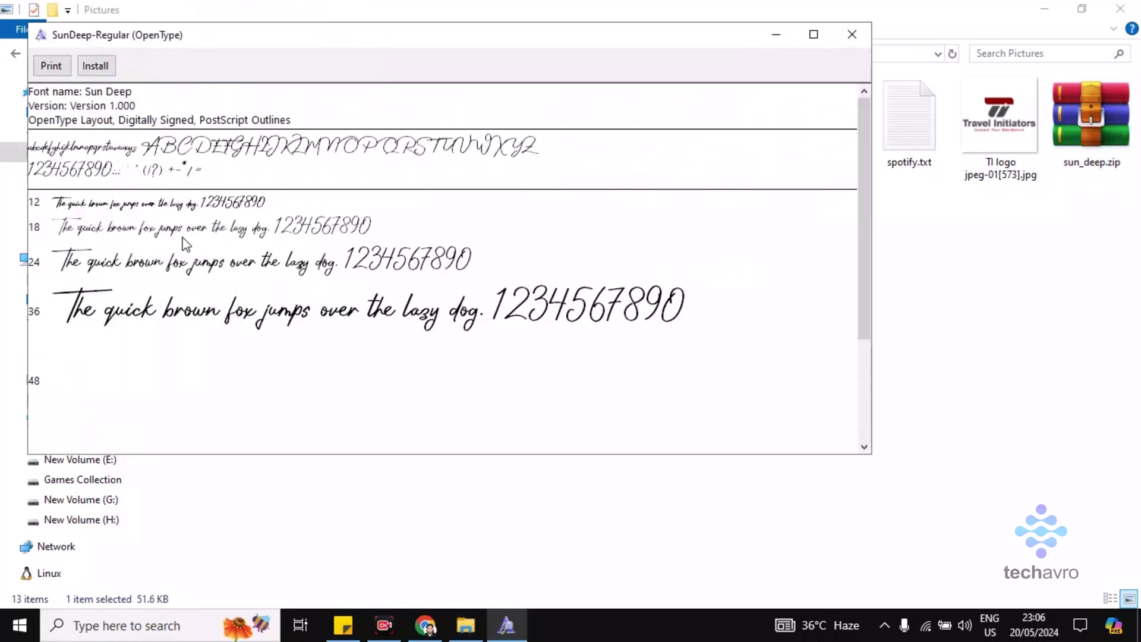
pyautogui.click(95, 66)
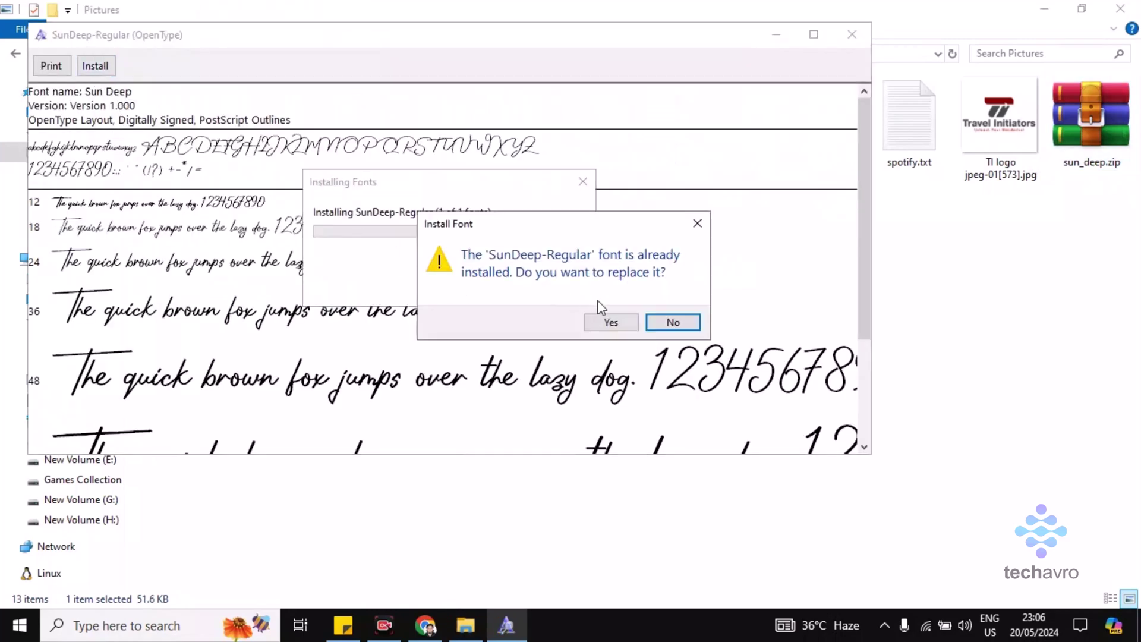
pyautogui.click(606, 324)
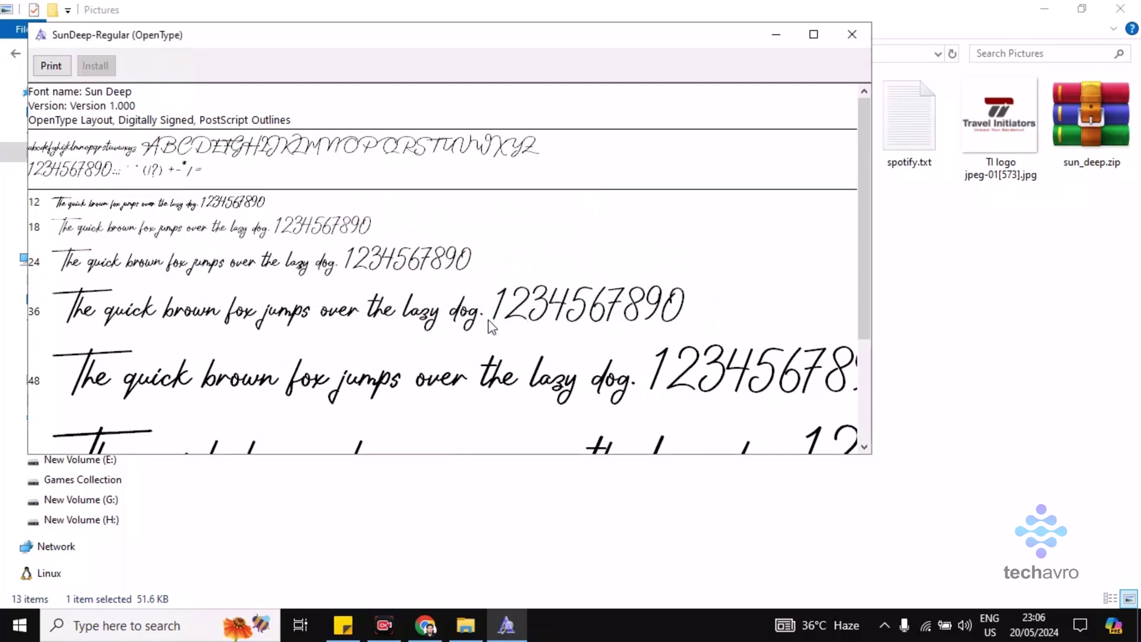
pyautogui.click(851, 33)
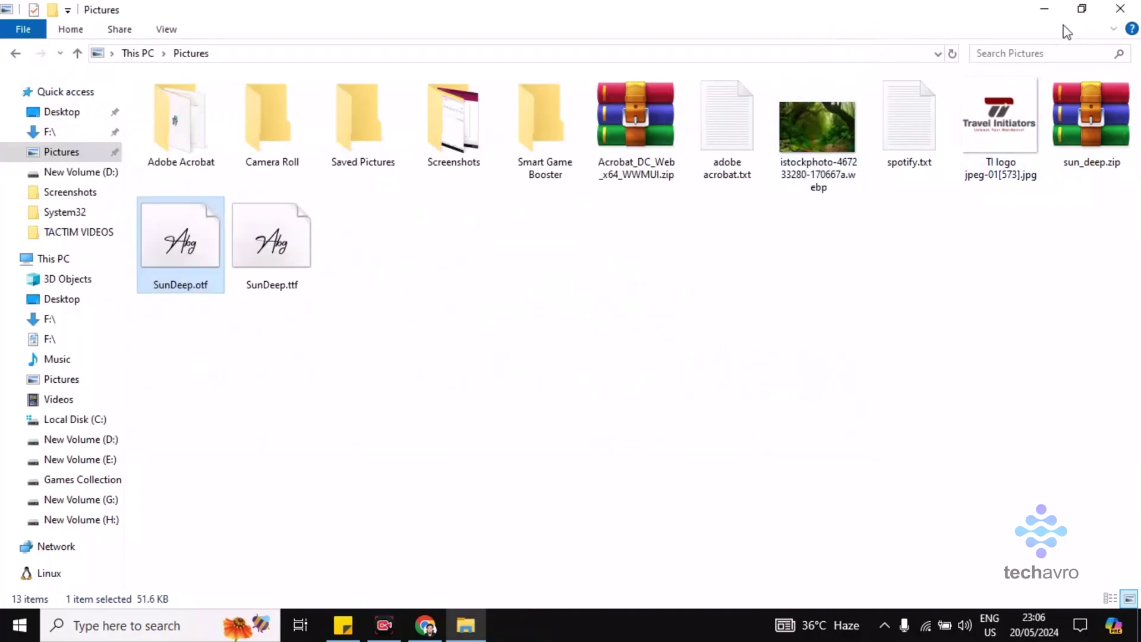
pyautogui.click(1043, 9)
pyautogui.click(1052, 14)
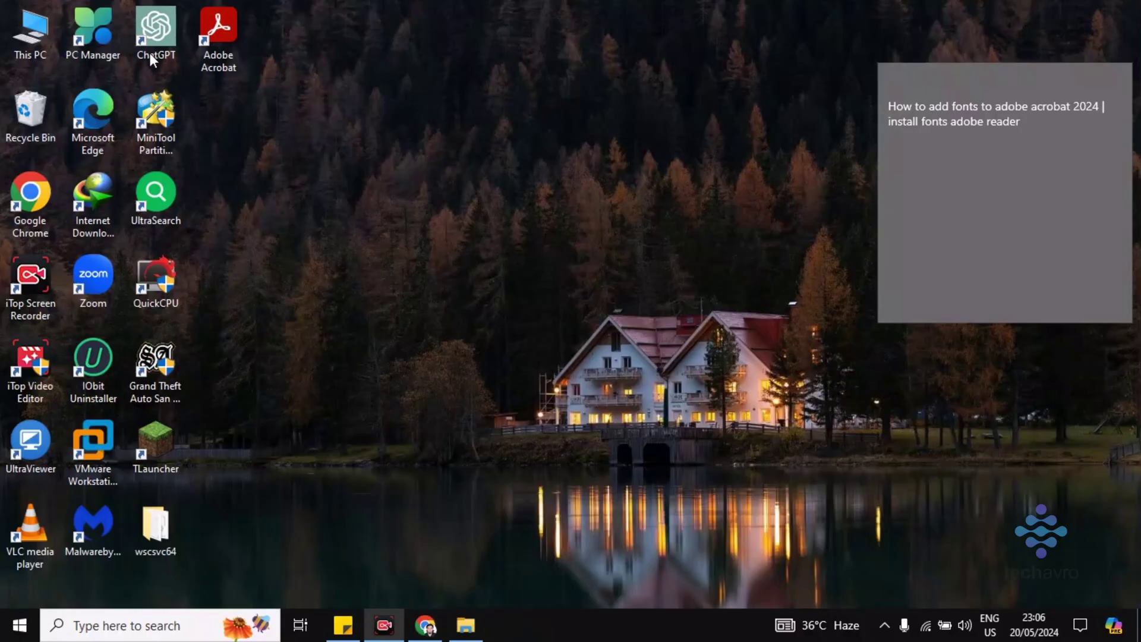
pyautogui.doubleClick(226, 37)
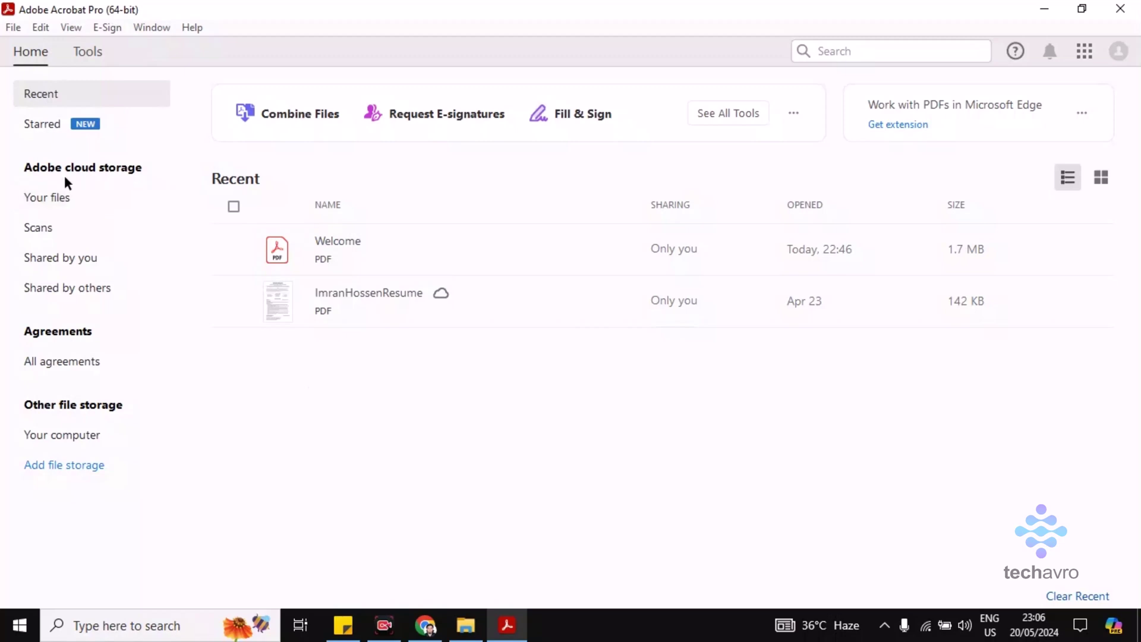
pyautogui.click(1084, 50)
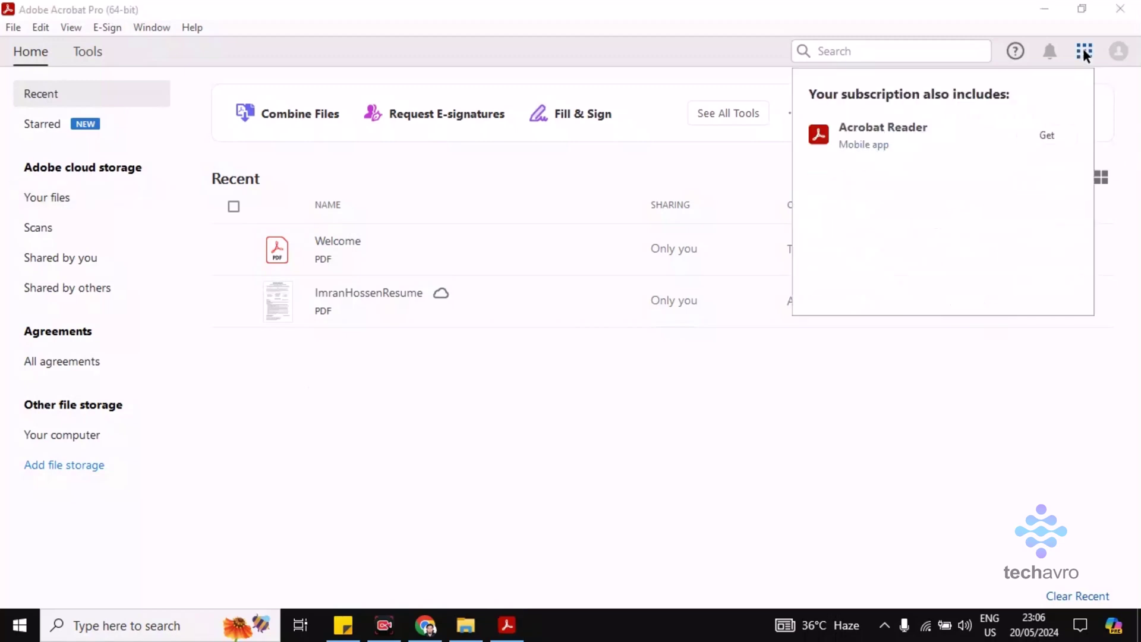
pyautogui.click(1083, 50)
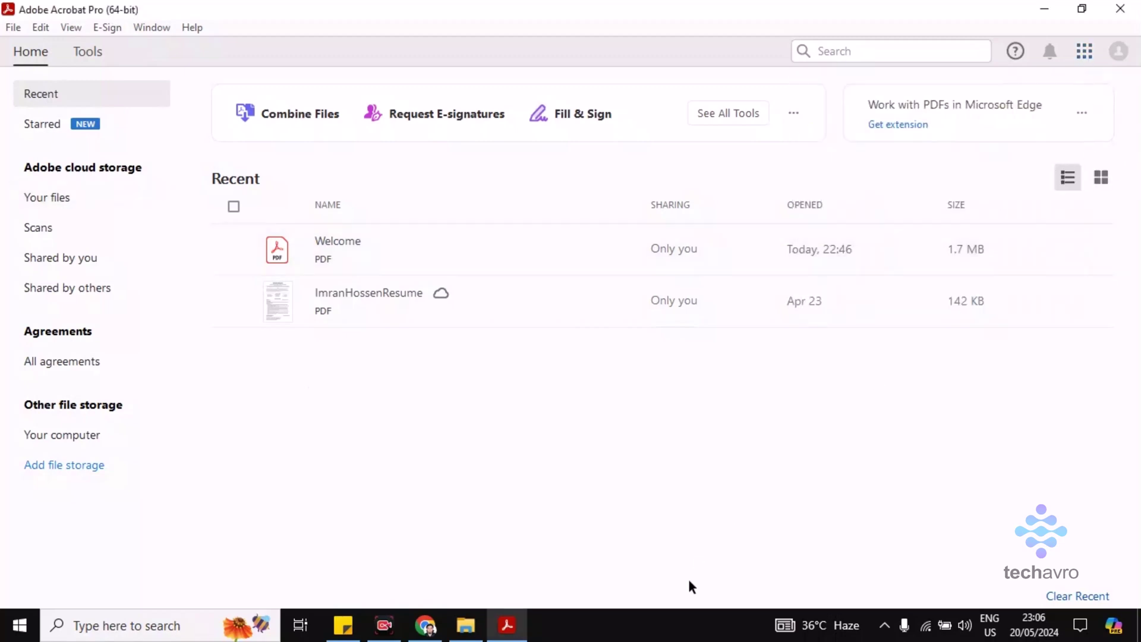
pyautogui.click(722, 117)
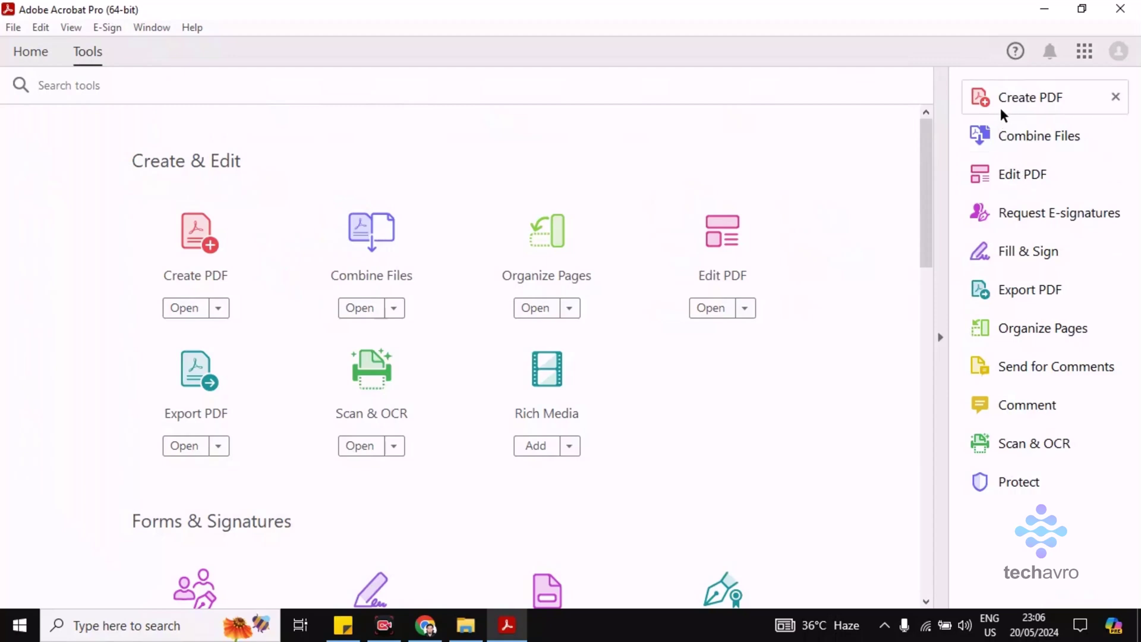
pyautogui.click(1008, 174)
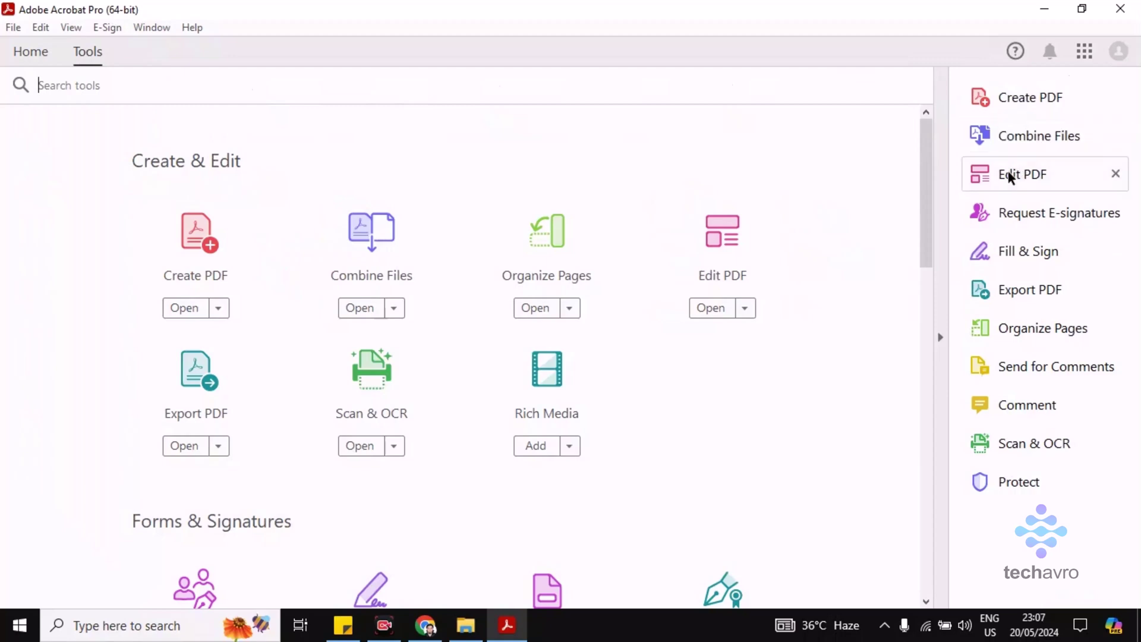
pyautogui.click(470, 253)
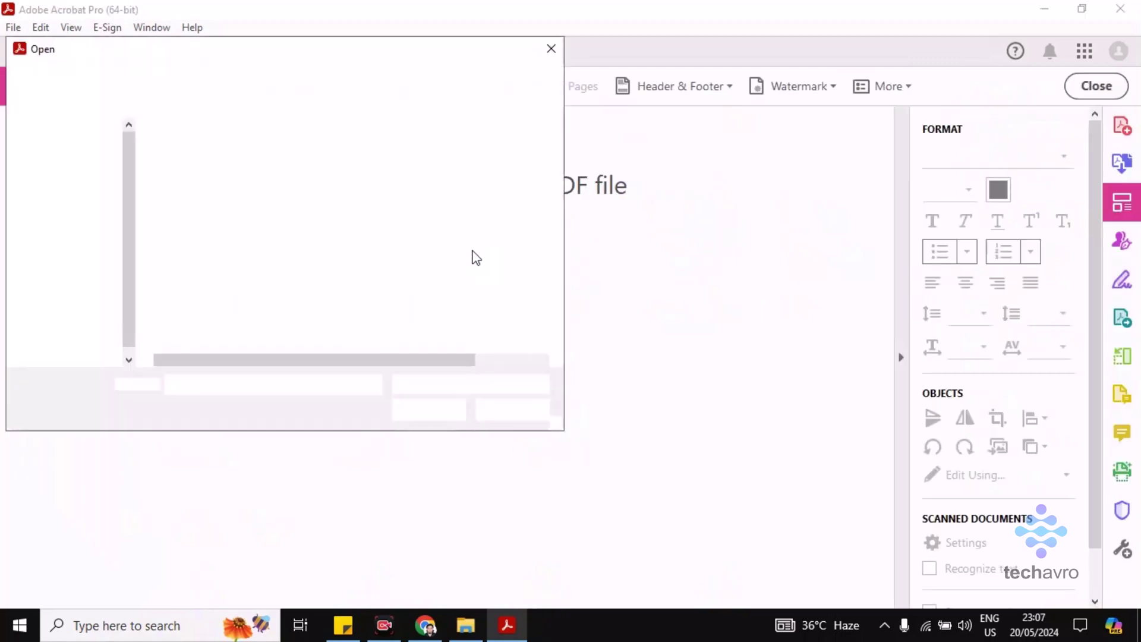
pyautogui.scroll(-3, 267, 267)
pyautogui.scroll(-2, 263, 276)
pyautogui.scroll(-3, 258, 285)
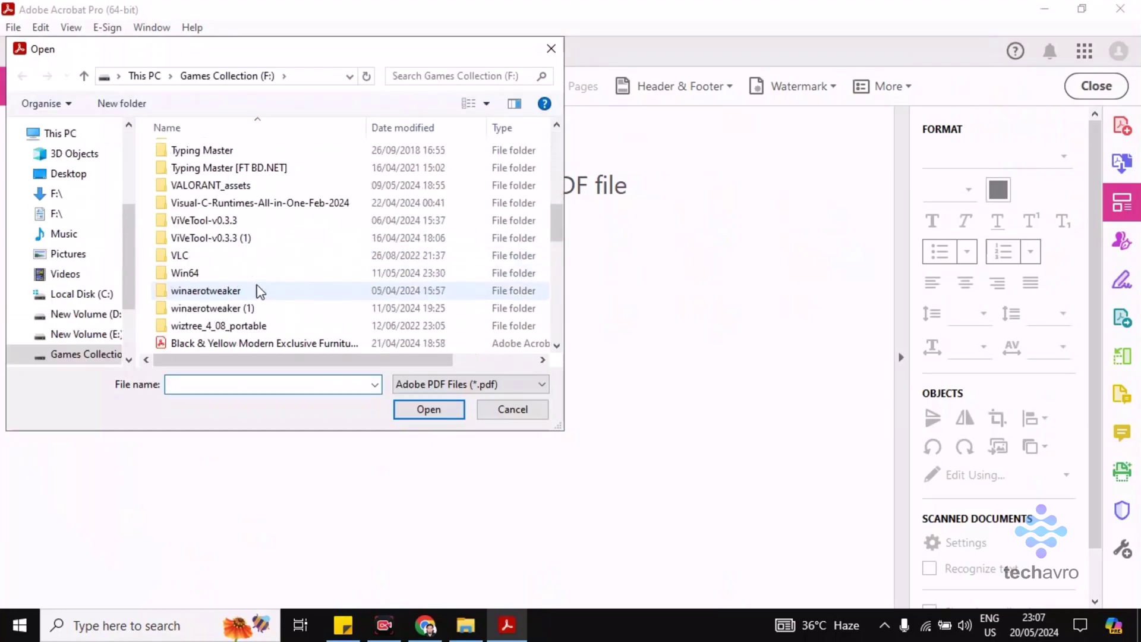
pyautogui.scroll(-5, 257, 292)
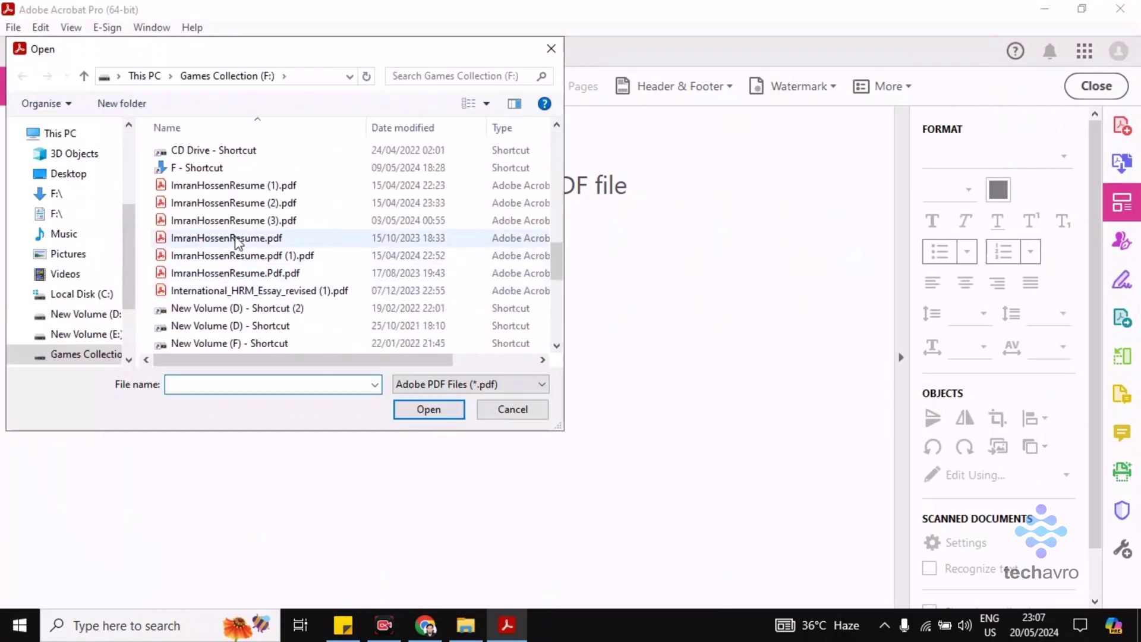
pyautogui.click(240, 255)
pyautogui.click(408, 410)
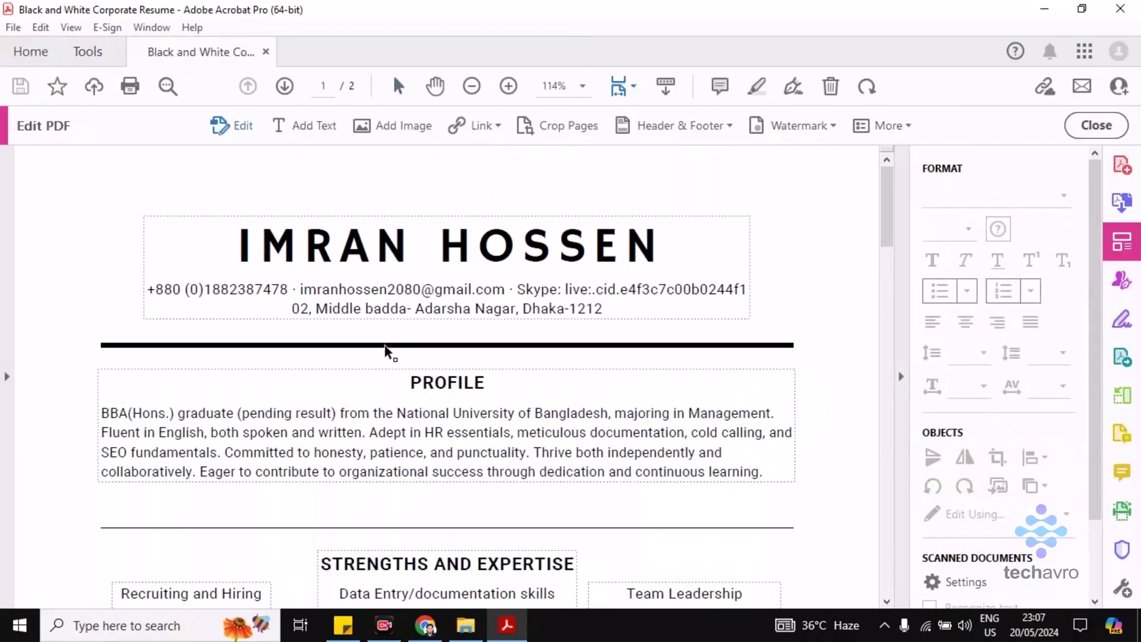
pyautogui.scroll(-2, 386, 348)
pyautogui.scroll(-2, 386, 346)
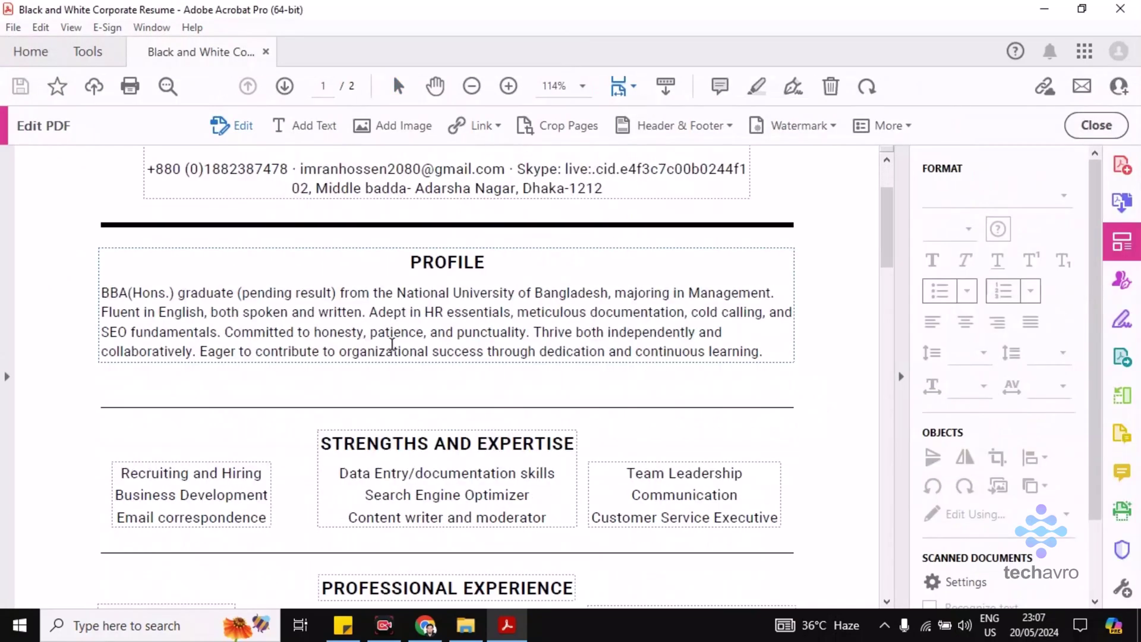
# Type 'IM IMRAN' after 'independently and' in the Profile paragraph and select it.
pyautogui.click(704, 292)
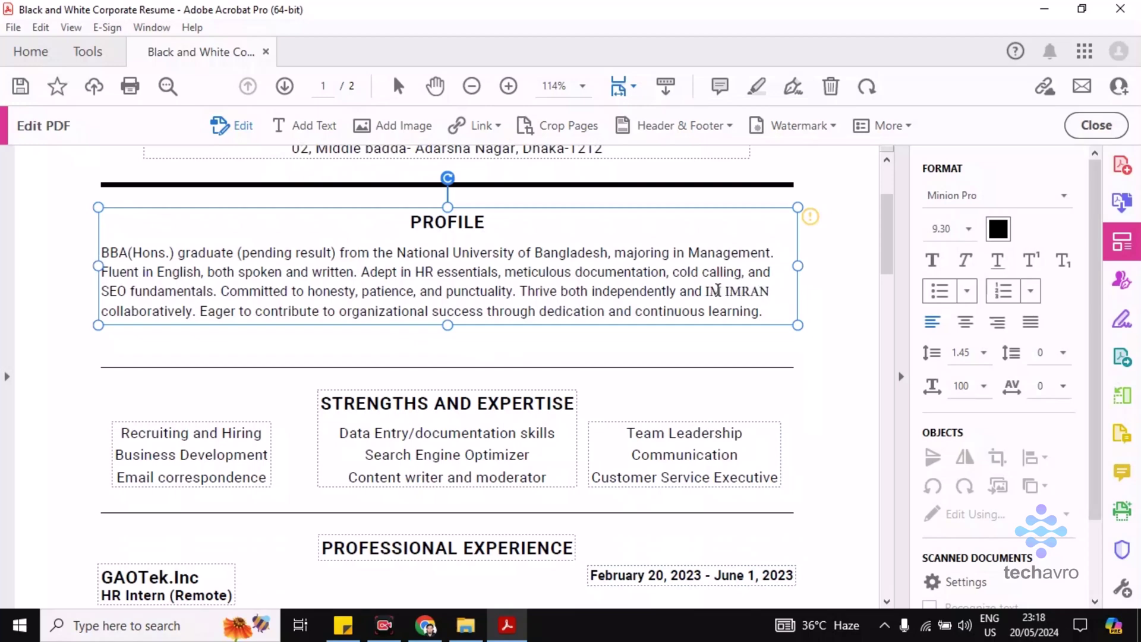
pyautogui.hotkey('ctrl', 'a')
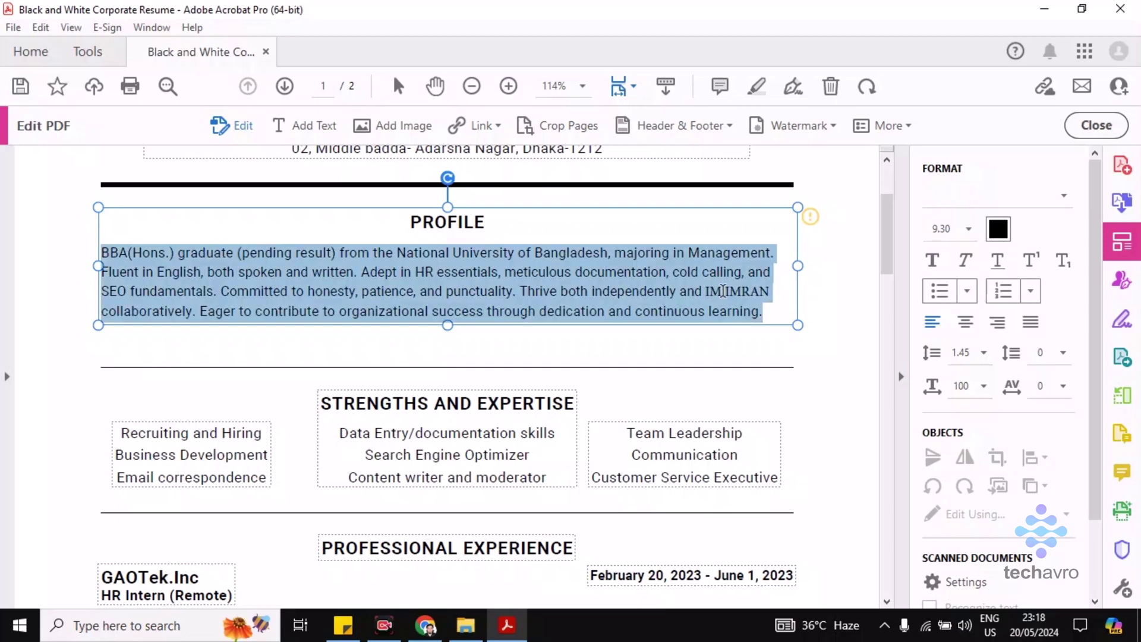
pyautogui.click(722, 291)
pyautogui.moveTo(705, 291); pyautogui.dragTo(774, 291)
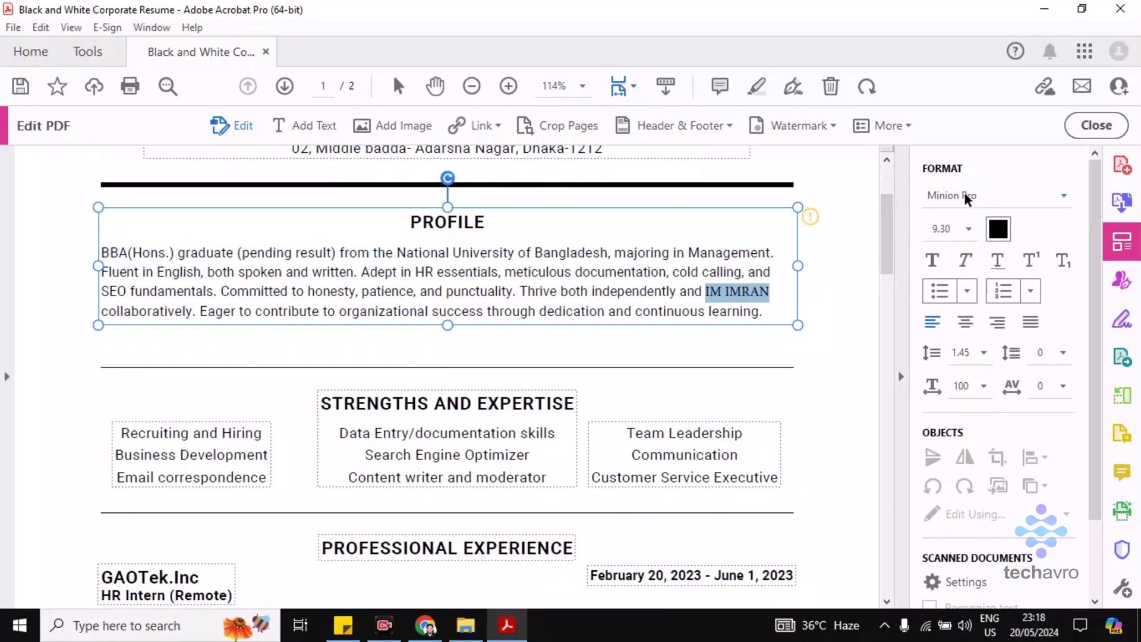
# Check the font list and briefly bring up the downloaded font files window.
pyautogui.click(1064, 196)
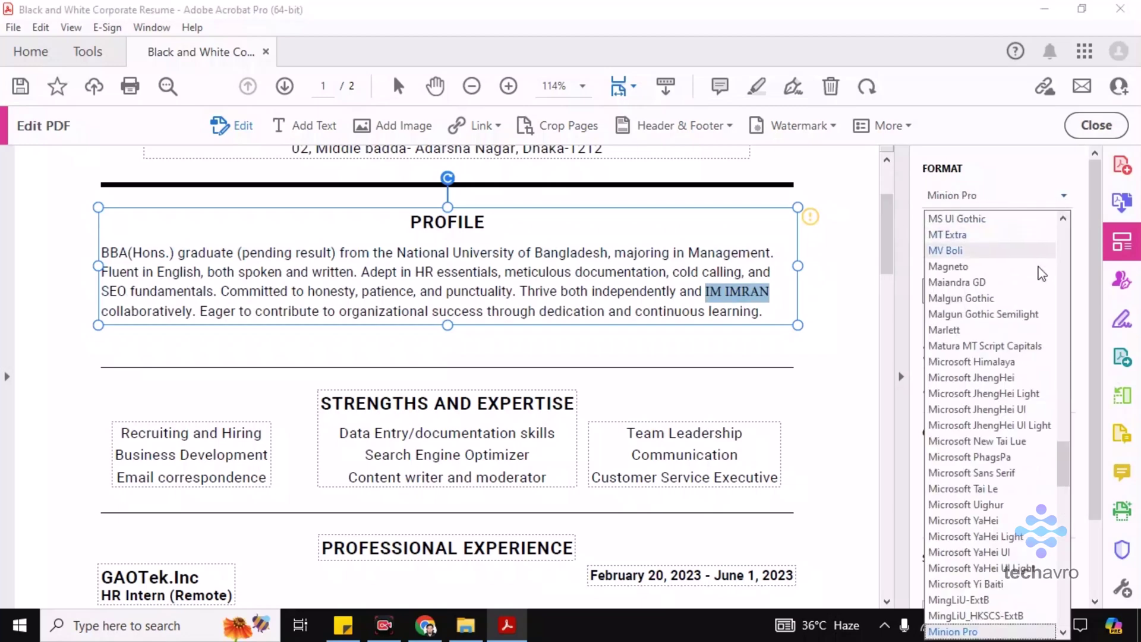
pyautogui.scroll(-3, 1039, 273)
pyautogui.scroll(-3, 1019, 356)
pyautogui.scroll(-2, 1014, 440)
pyautogui.scroll(-4, 1013, 439)
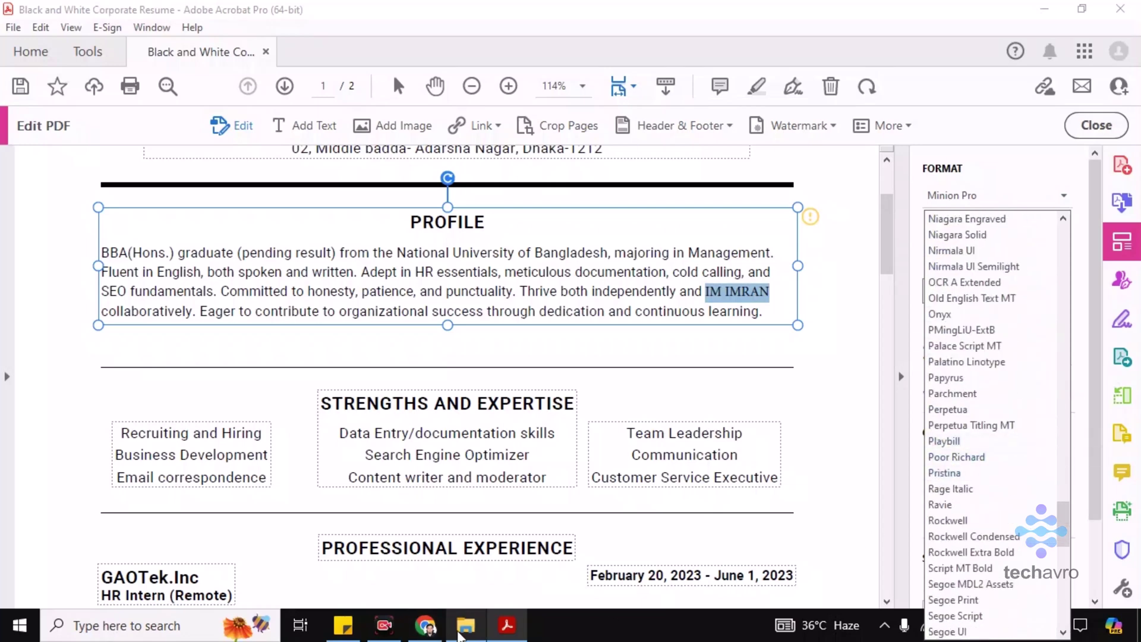
pyautogui.moveTo(465, 625)
pyautogui.click(459, 584)
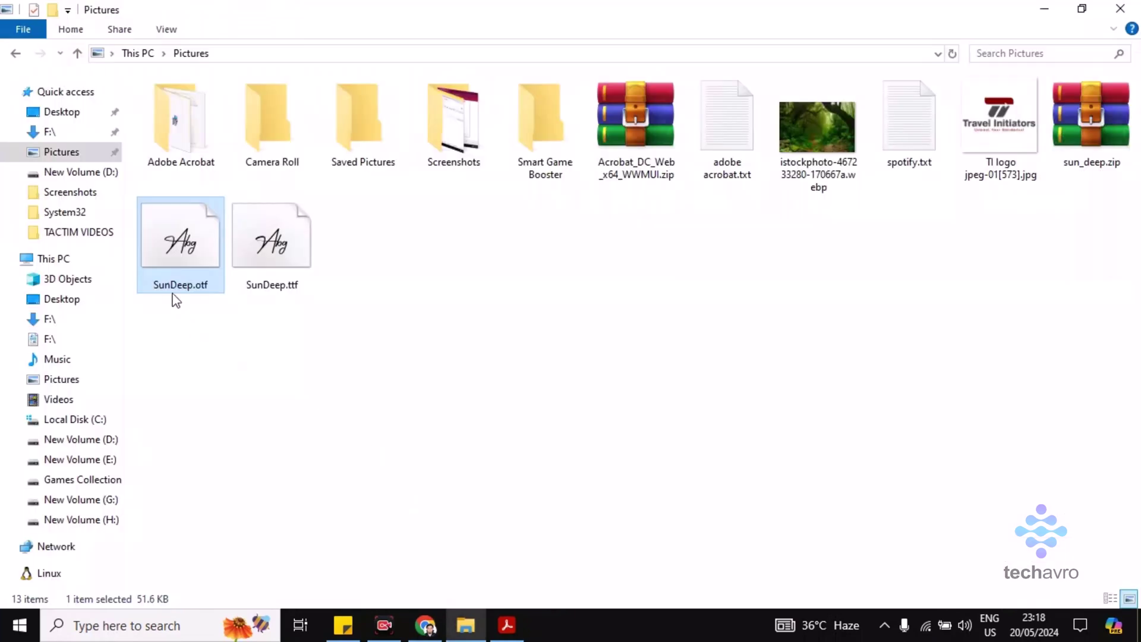
pyautogui.click(1047, 8)
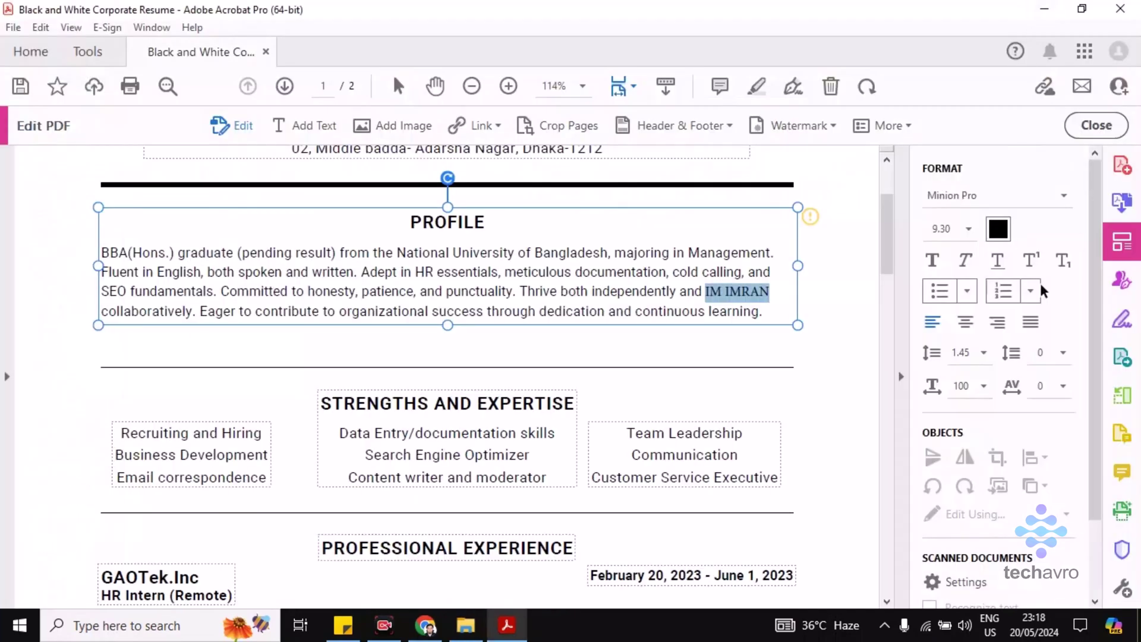
# Change the selected 'IM IMRAN' text to Sun Deep, keeping its 9.30 size.
pyautogui.click(1060, 196)
pyautogui.scroll(-2, 1006, 370)
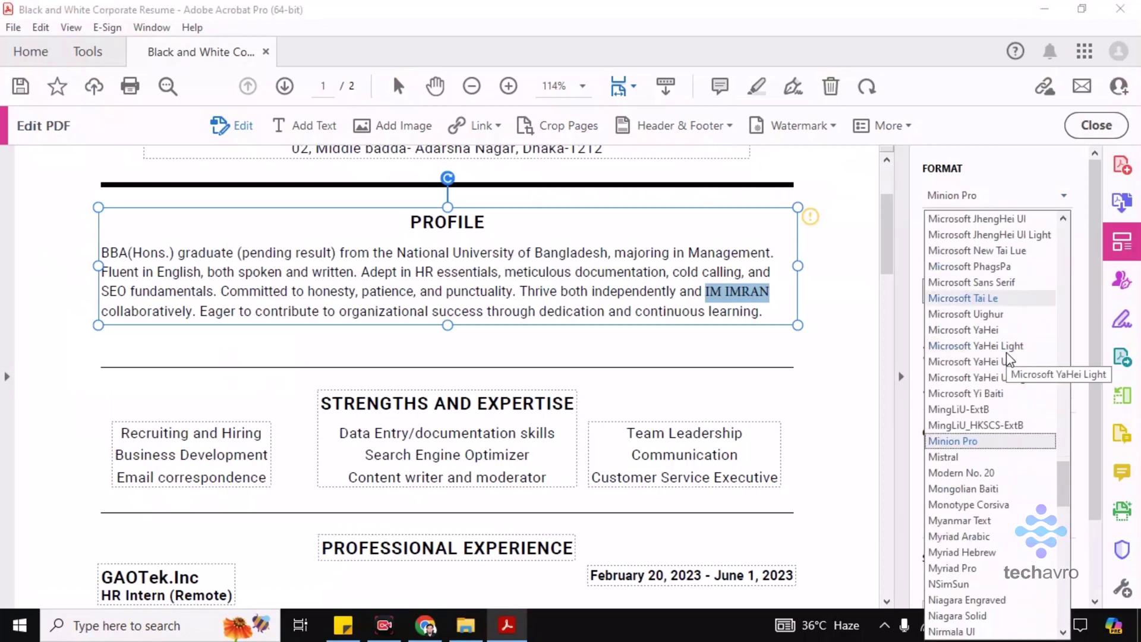
pyautogui.scroll(-2, 976, 471)
pyautogui.scroll(-6, 1061, 526)
pyautogui.moveTo(1069, 526); pyautogui.dragTo(1082, 582)
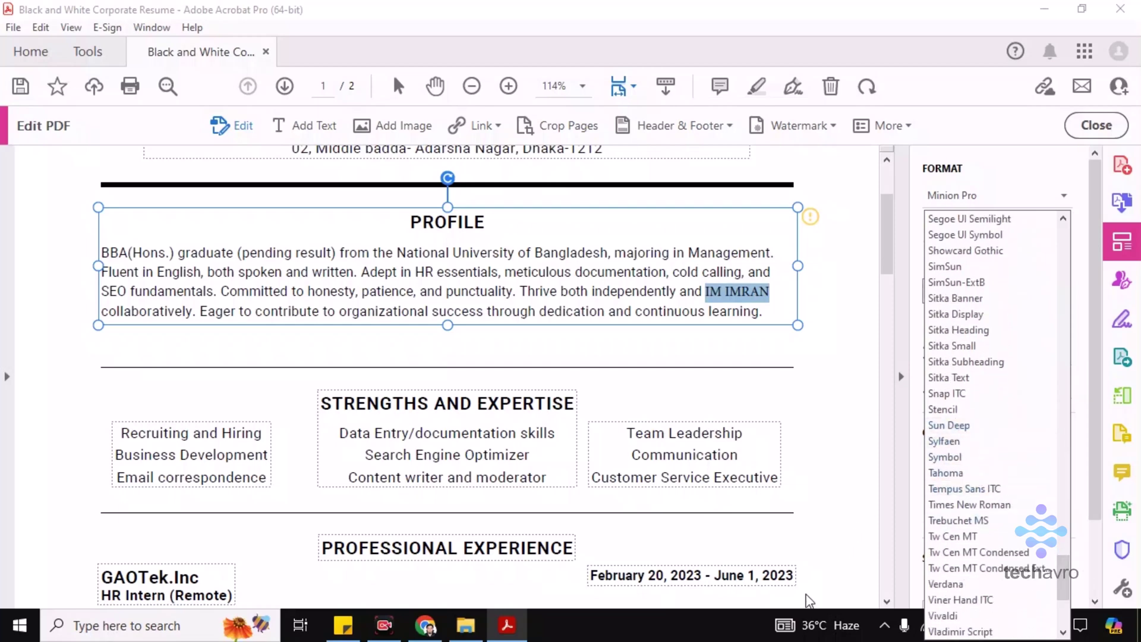
pyautogui.scroll(1, 806, 600)
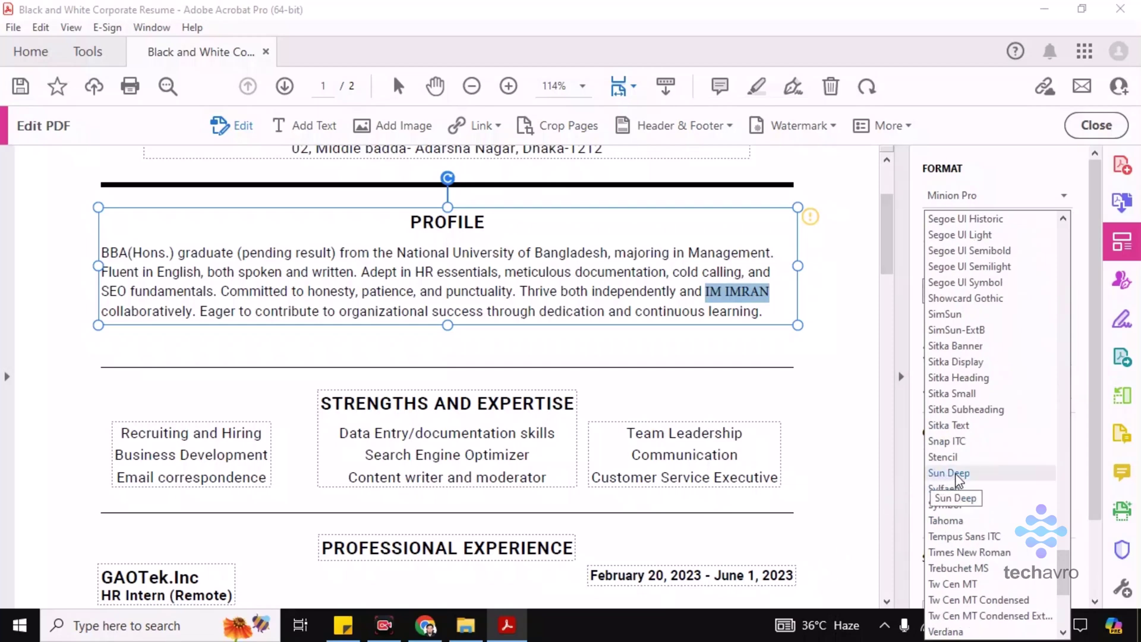
pyautogui.click(951, 473)
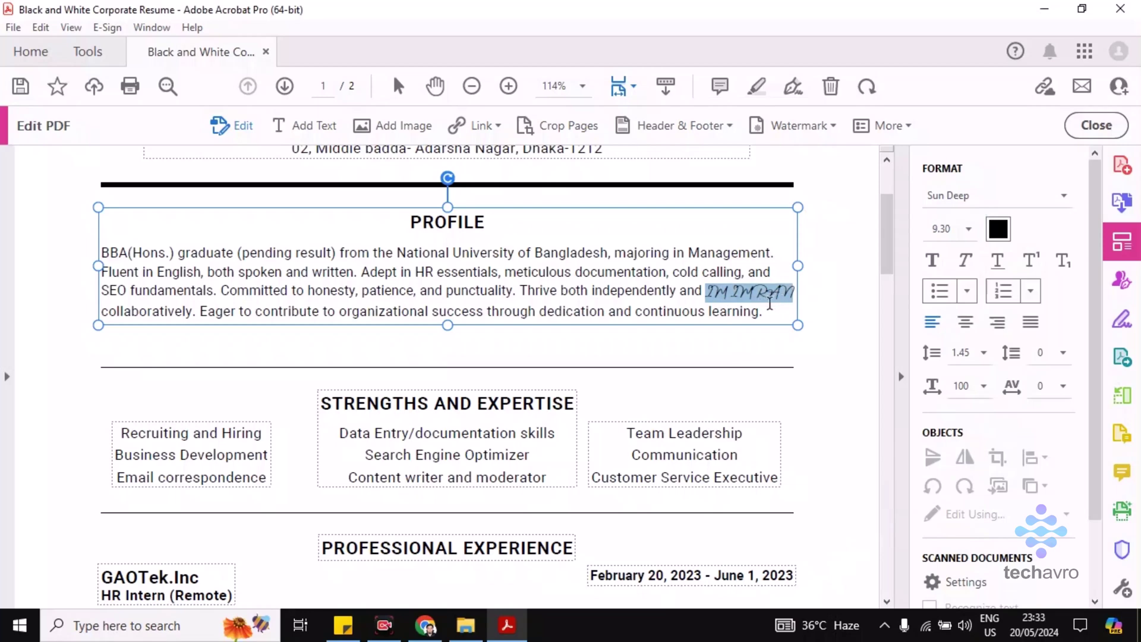
pyautogui.scroll(1, 579, 357)
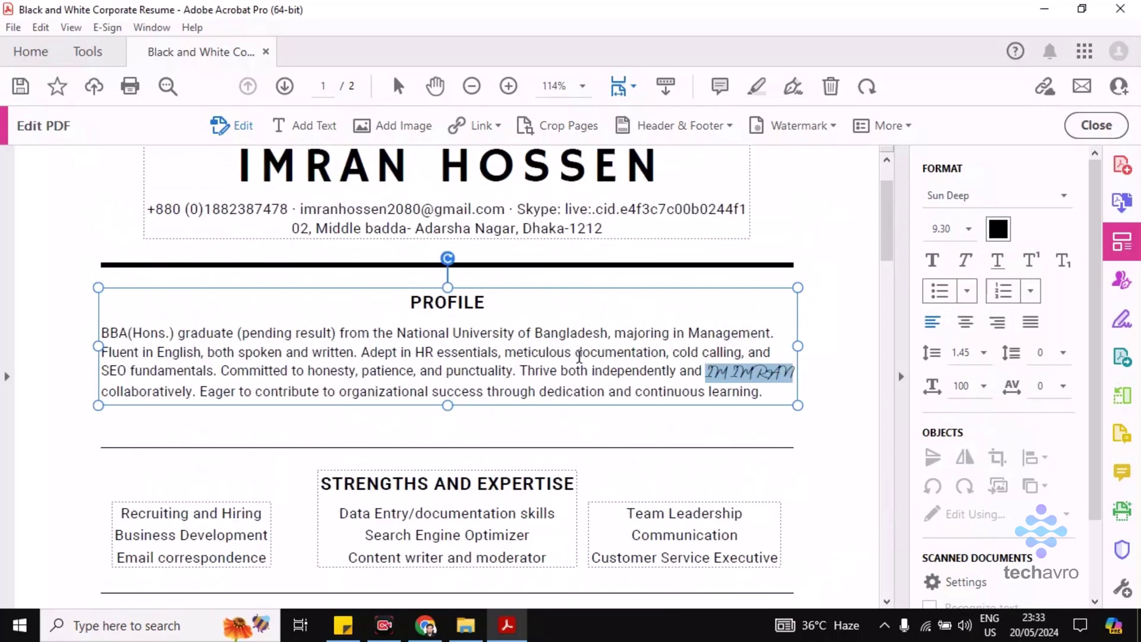